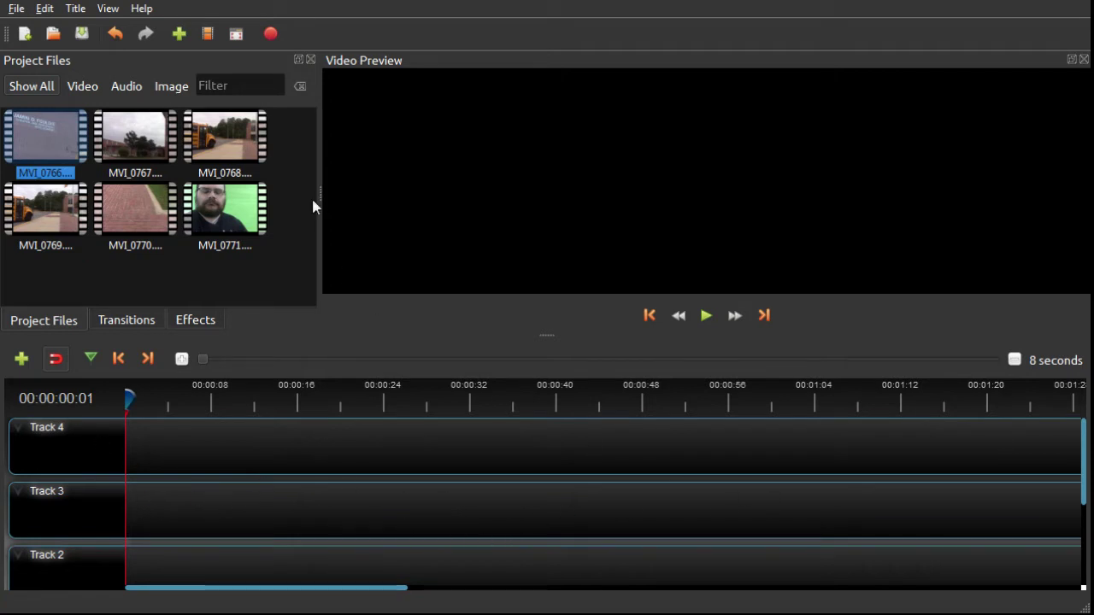
Place MVI_0771 at the start of Track 3, play and pause it, then scrub to about 10 seconds.
drag(213, 202, 120, 487)
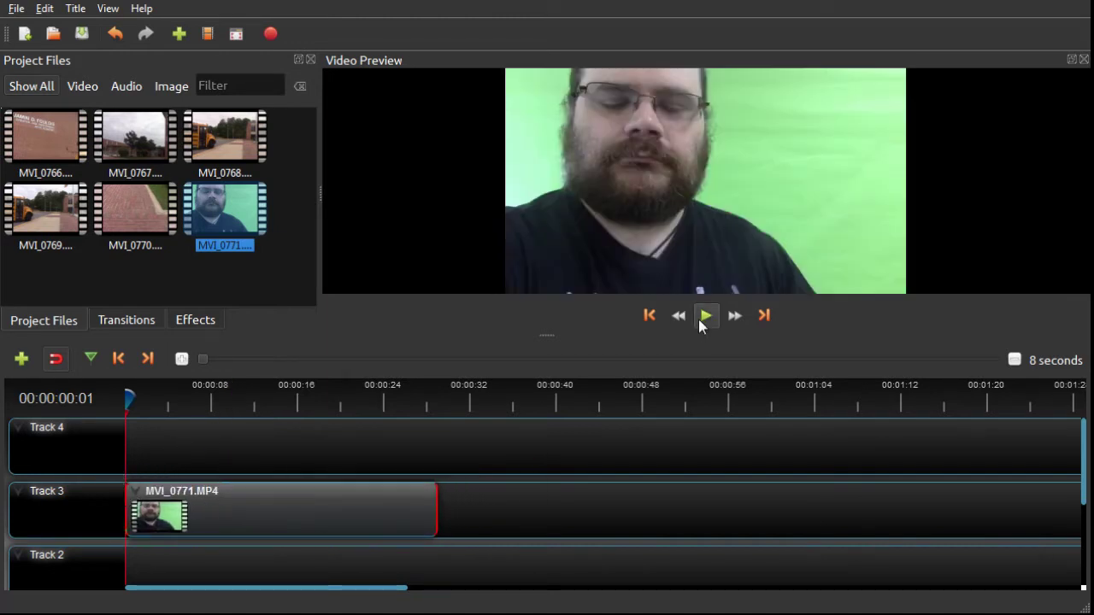
click(705, 316)
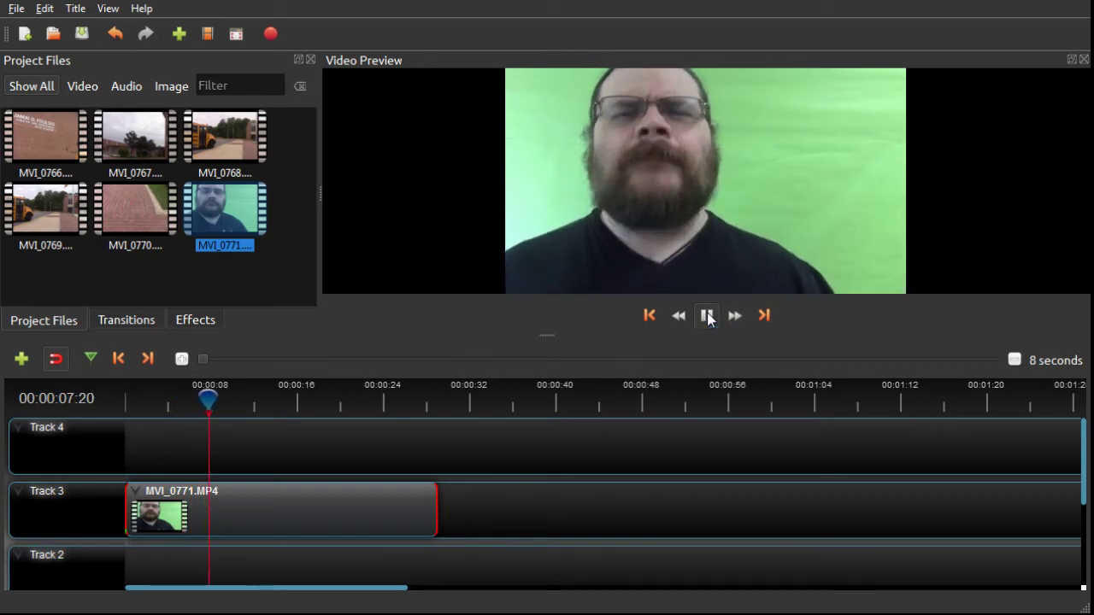
click(707, 315)
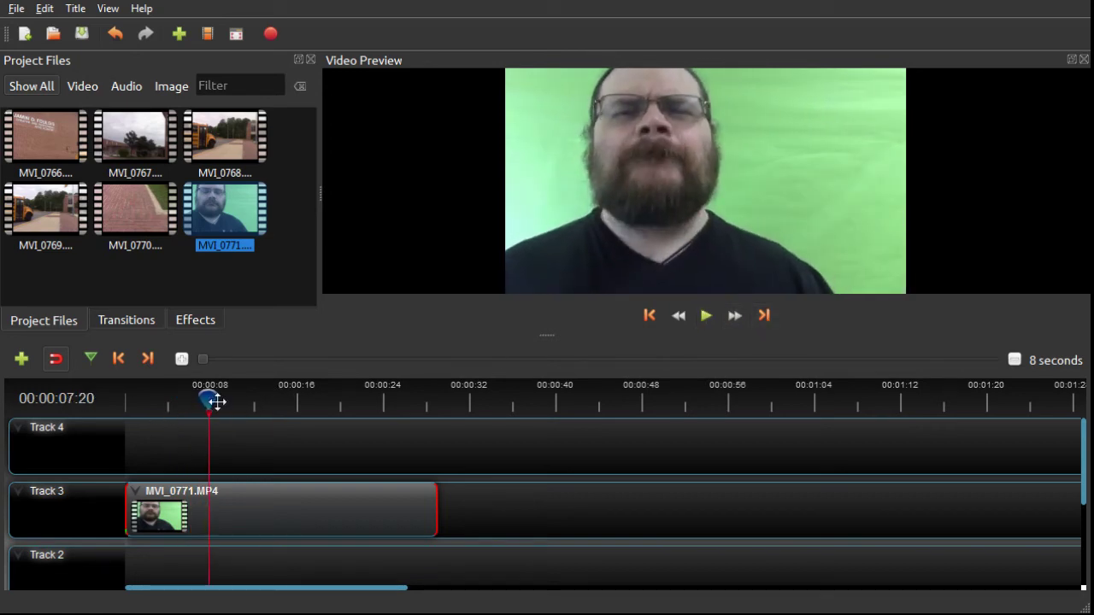
drag(210, 397, 320, 400)
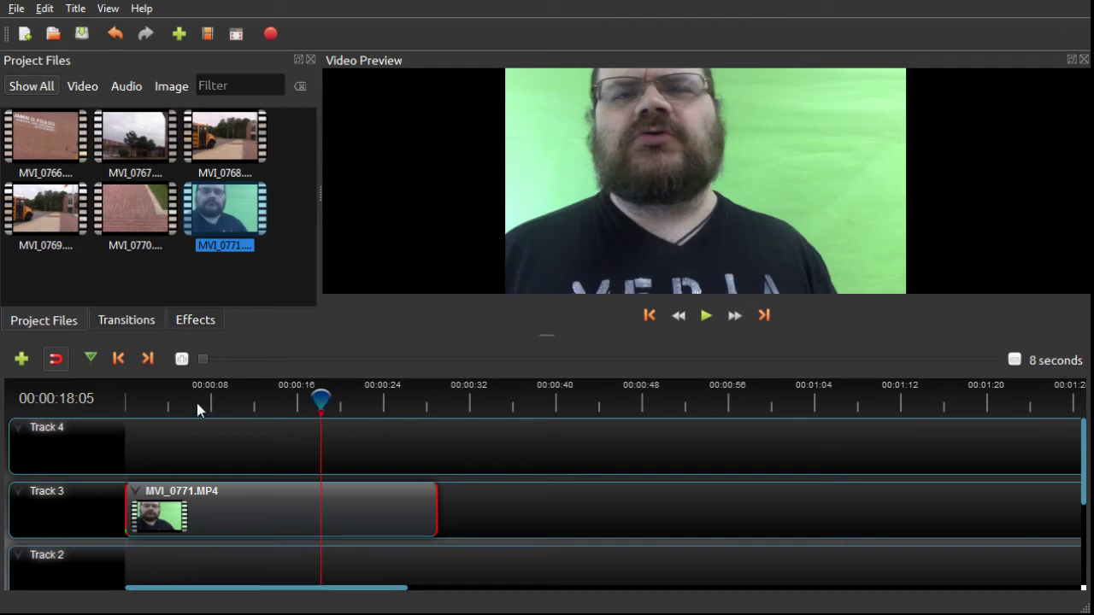
Scrub the playhead to 00:00:02:24, where the speaker begins talking.
drag(319, 398, 111, 413)
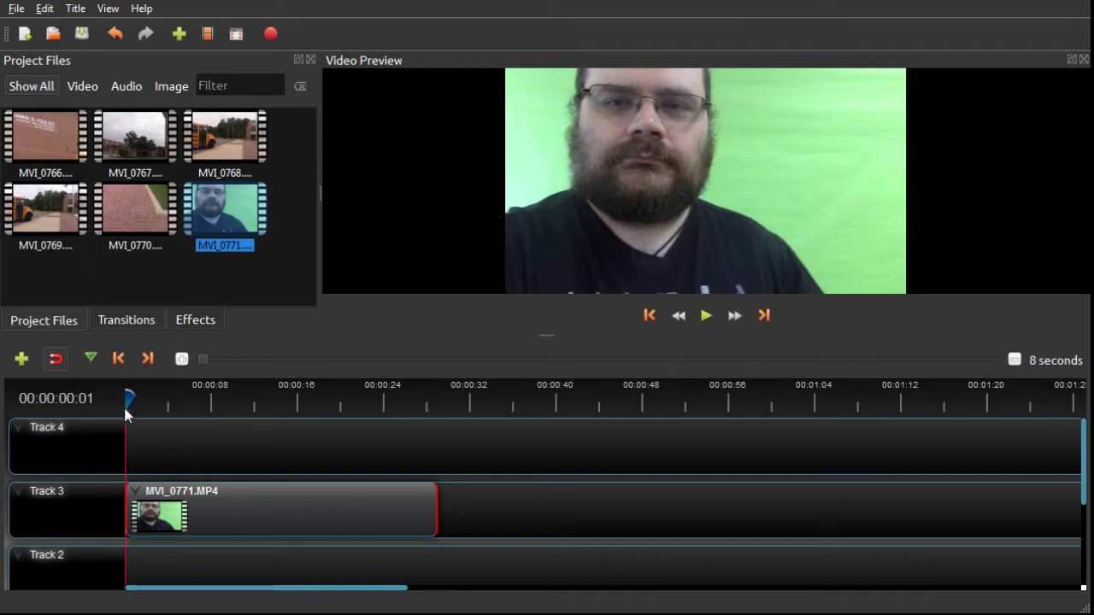
click(128, 408)
drag(127, 409, 151, 424)
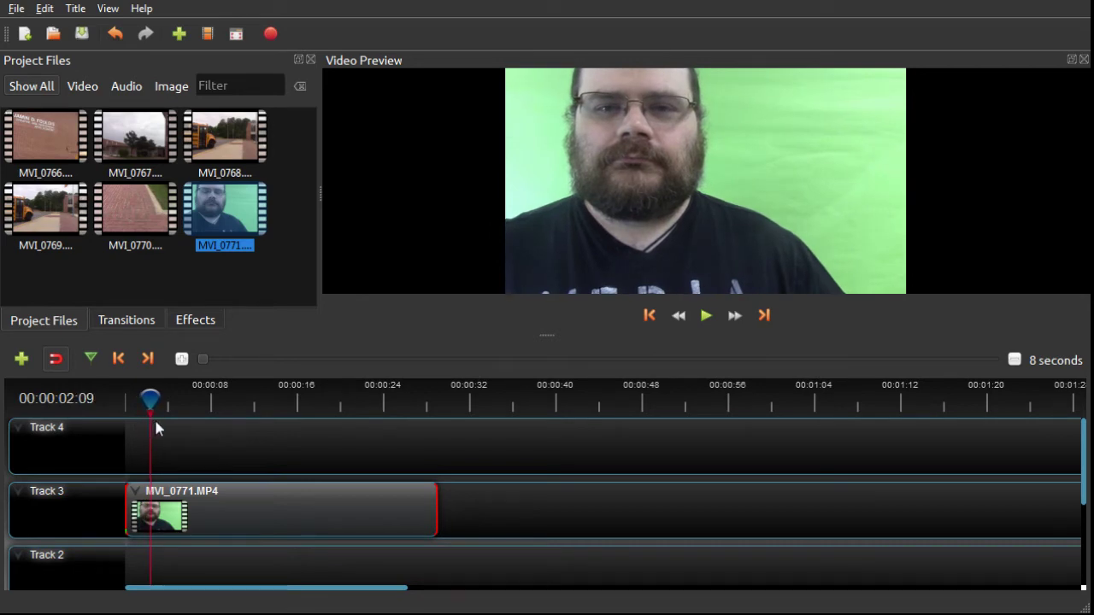
mouse_move(150, 398)
mouse_down()
mouse_move(166, 394)
mouse_move(137, 393)
mouse_move(158, 395)
mouse_up()
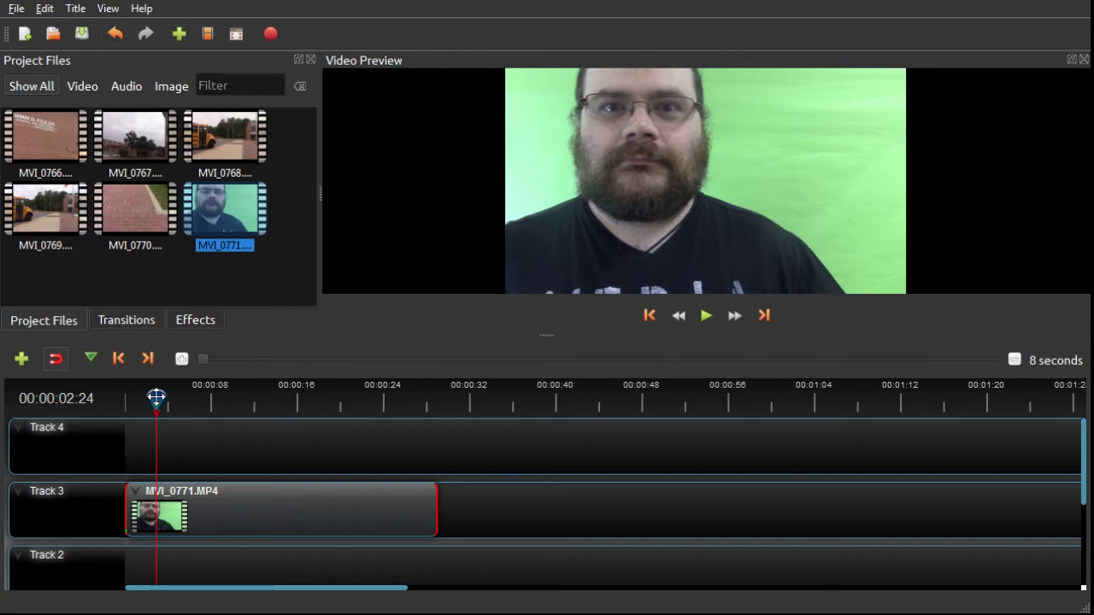
Slice All keeping the right side, and move the trimmed MVI_0771 clip back to the timeline start.
right_click(157, 397)
mouse_move(172, 408)
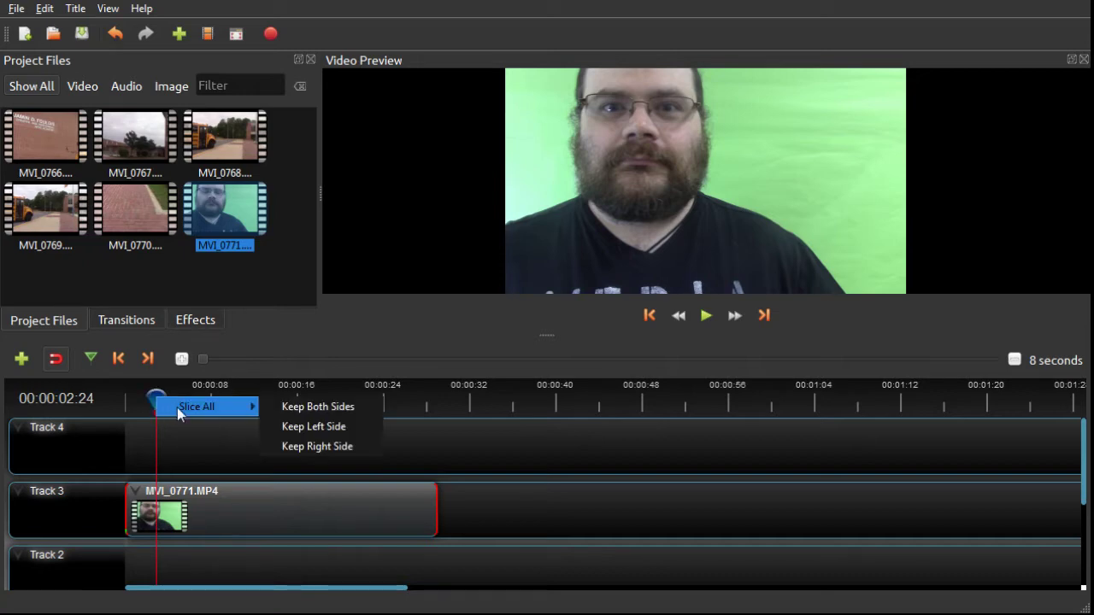
click(331, 454)
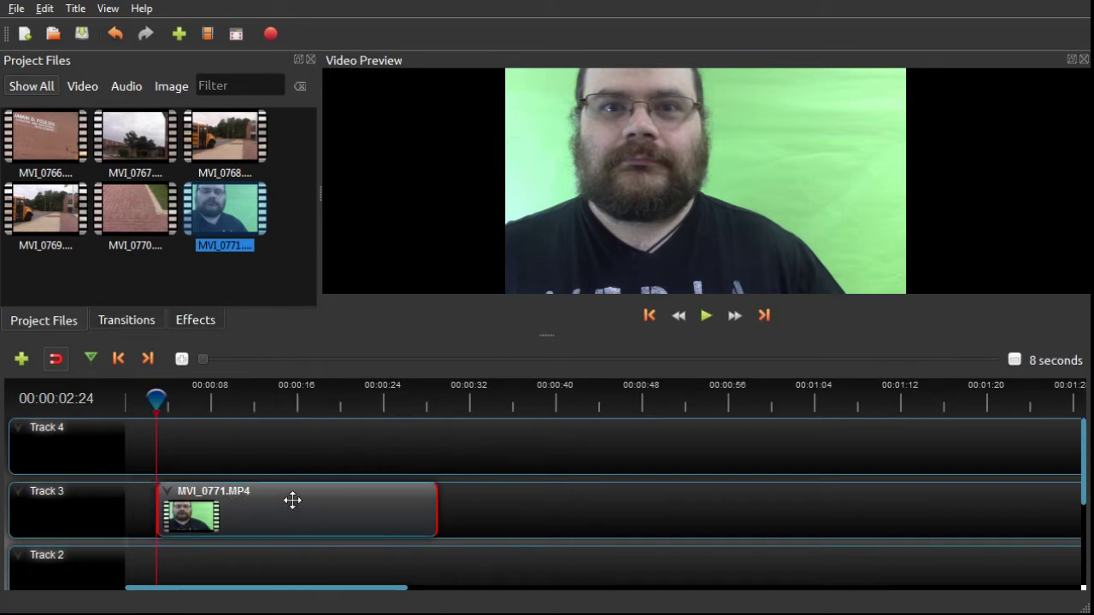
drag(325, 508, 296, 508)
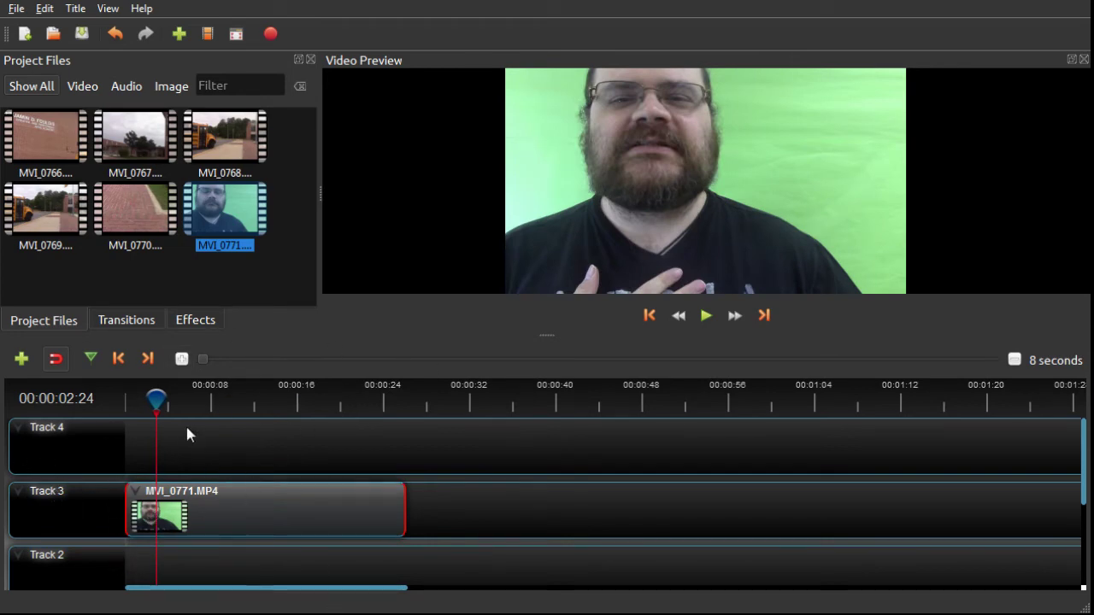
At 00:00:21:23, Slice All keeping the left side to cut MVI_0771's tail.
drag(157, 398, 361, 400)
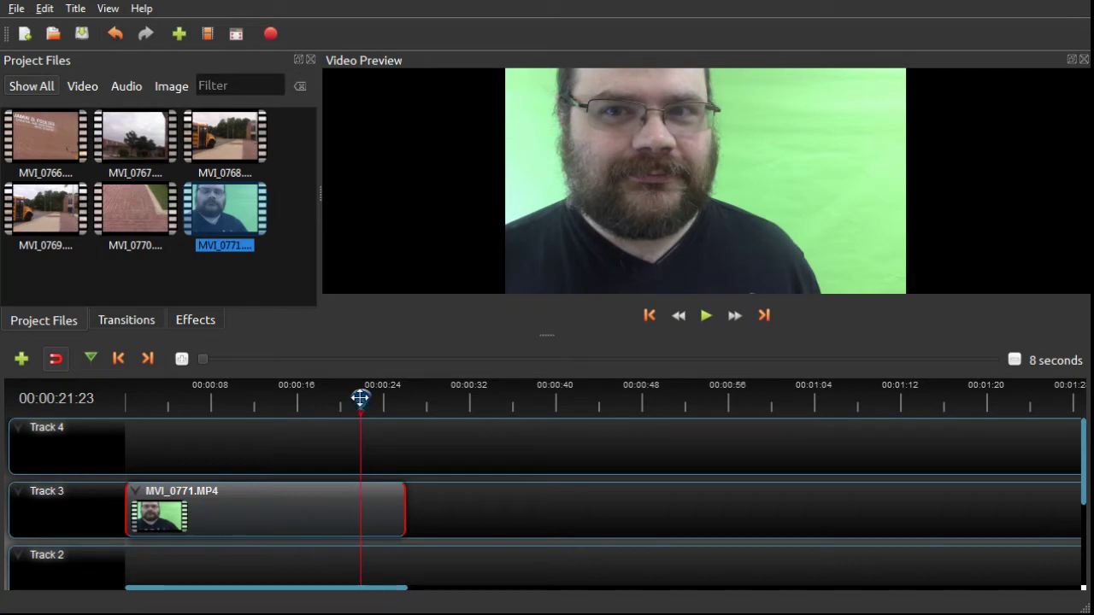
right_click(359, 399)
mouse_move(380, 407)
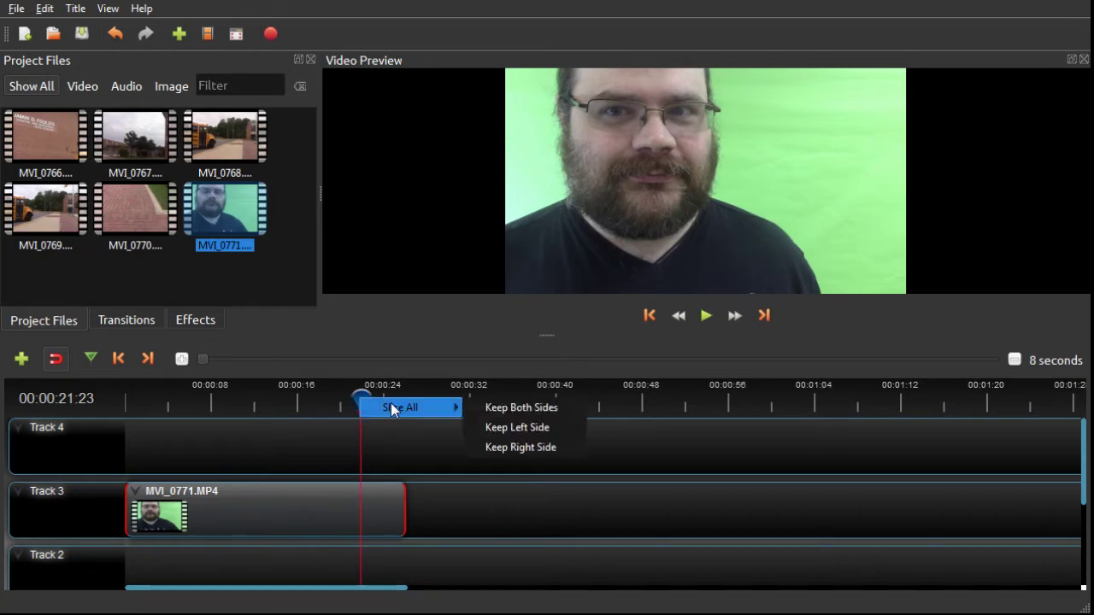
click(519, 427)
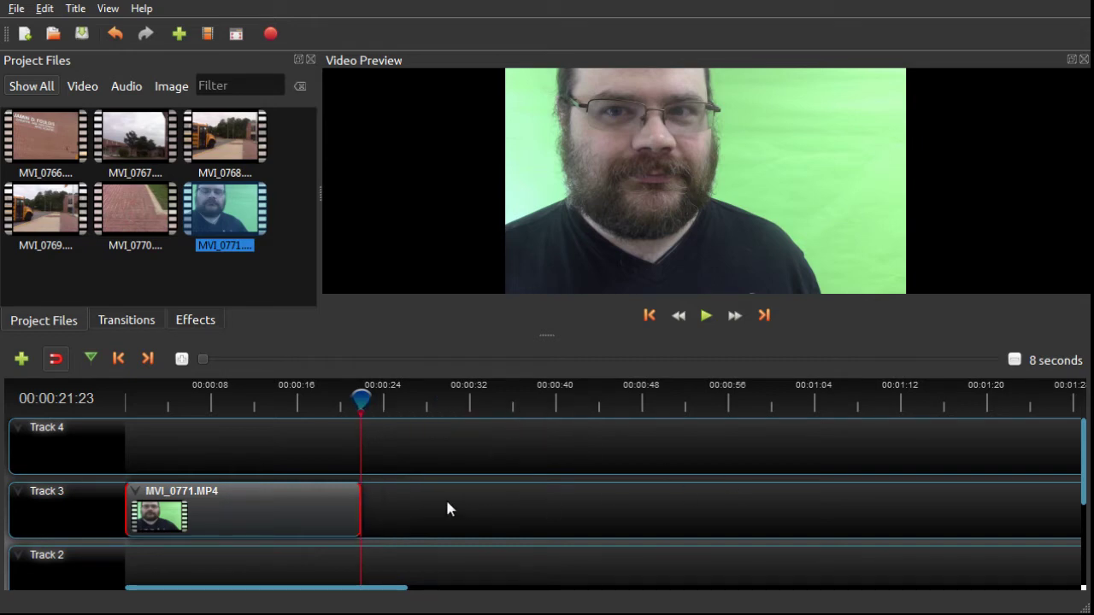
drag(360, 398, 260, 413)
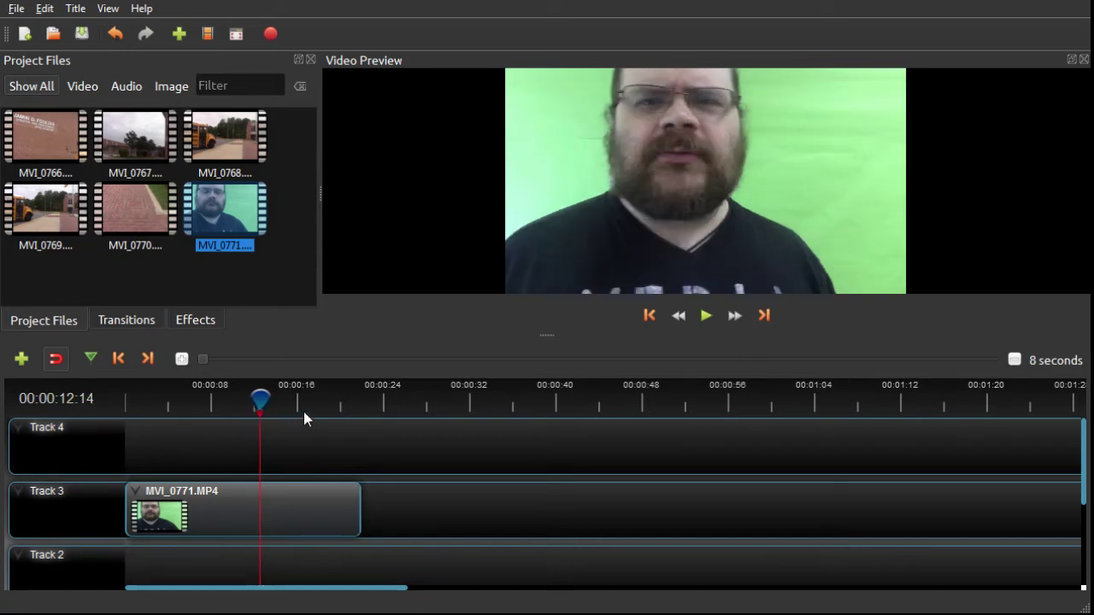
drag(260, 400, 177, 398)
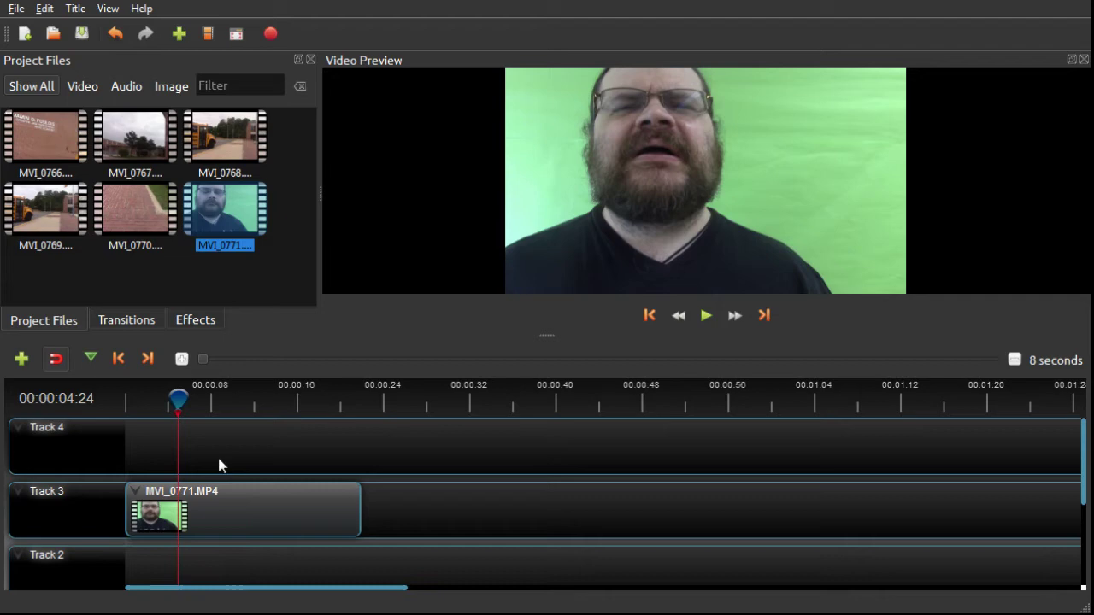
mouse_move(179, 398)
mouse_down()
mouse_move(151, 397)
mouse_move(270, 400)
mouse_move(169, 401)
mouse_move(263, 411)
mouse_move(168, 412)
mouse_move(178, 400)
mouse_move(137, 408)
mouse_move(191, 405)
mouse_move(165, 420)
mouse_move(159, 399)
mouse_move(198, 397)
mouse_up()
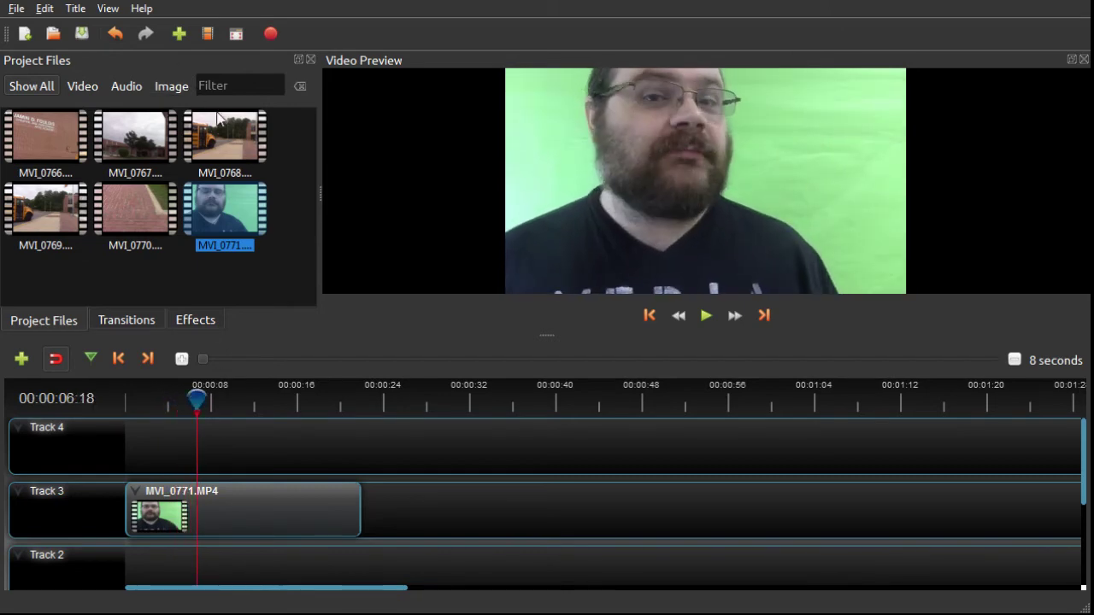
Place the MVI_0769 bus clip on Track 4, mute system sound, play, and shorten it from its end.
click(224, 146)
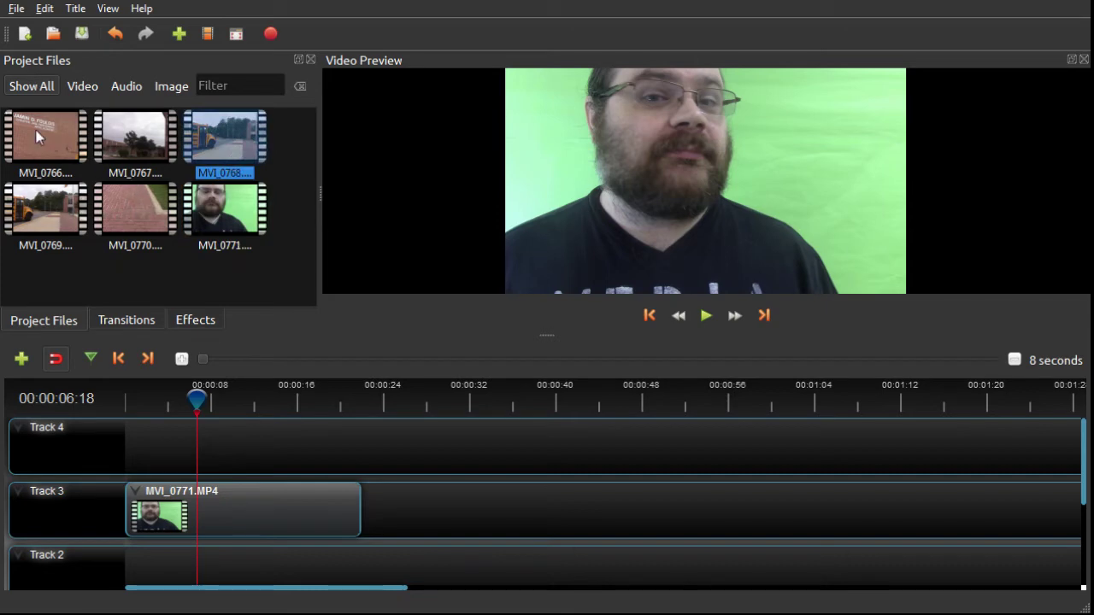
drag(48, 205, 197, 431)
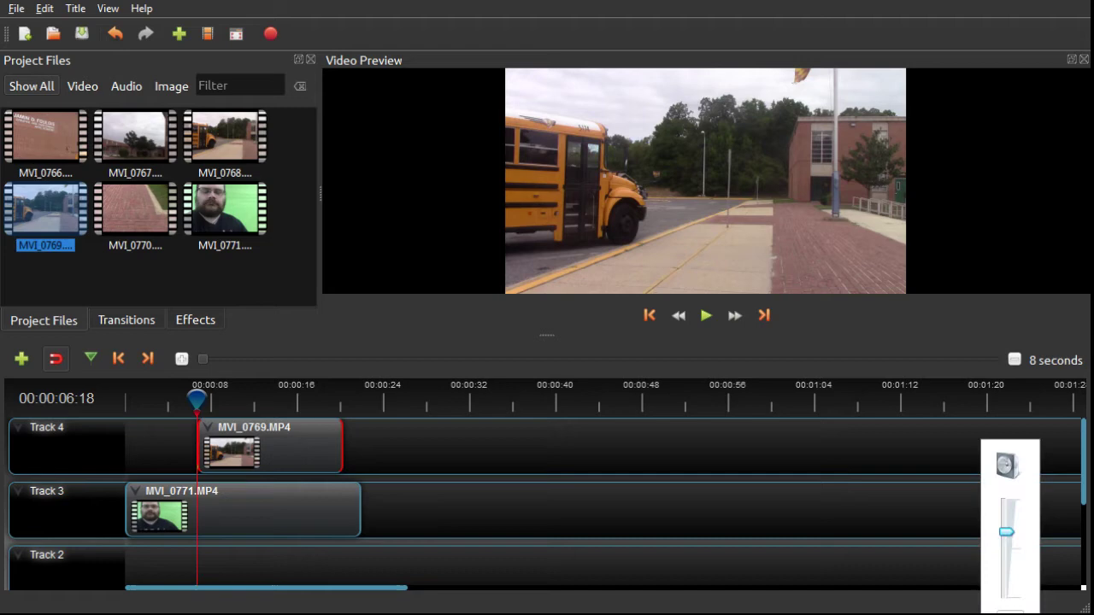
drag(1006, 532, 1007, 596)
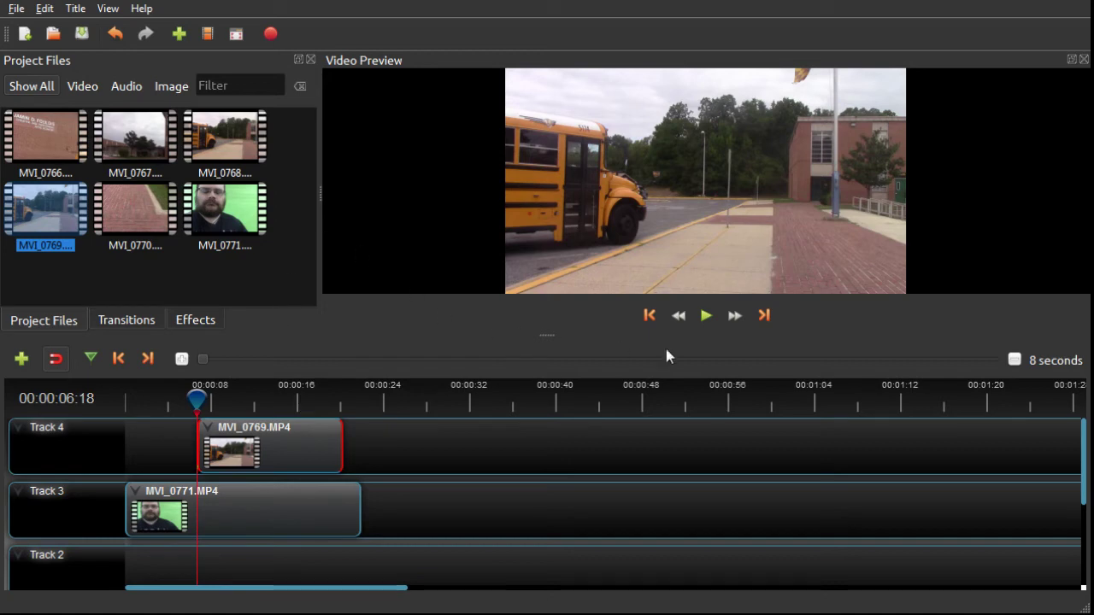
click(705, 316)
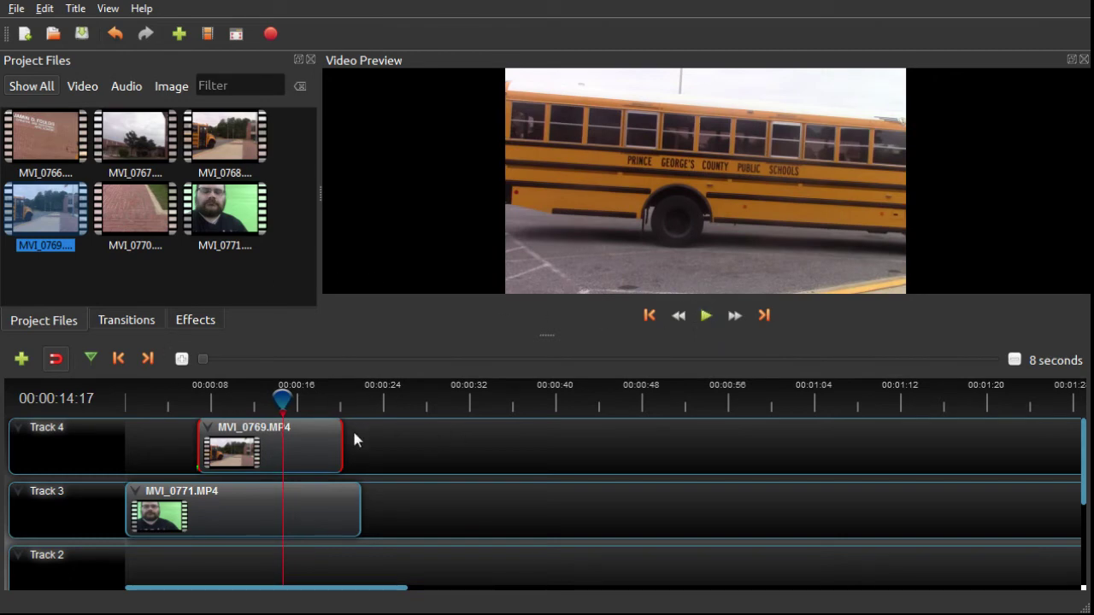
drag(332, 436, 231, 439)
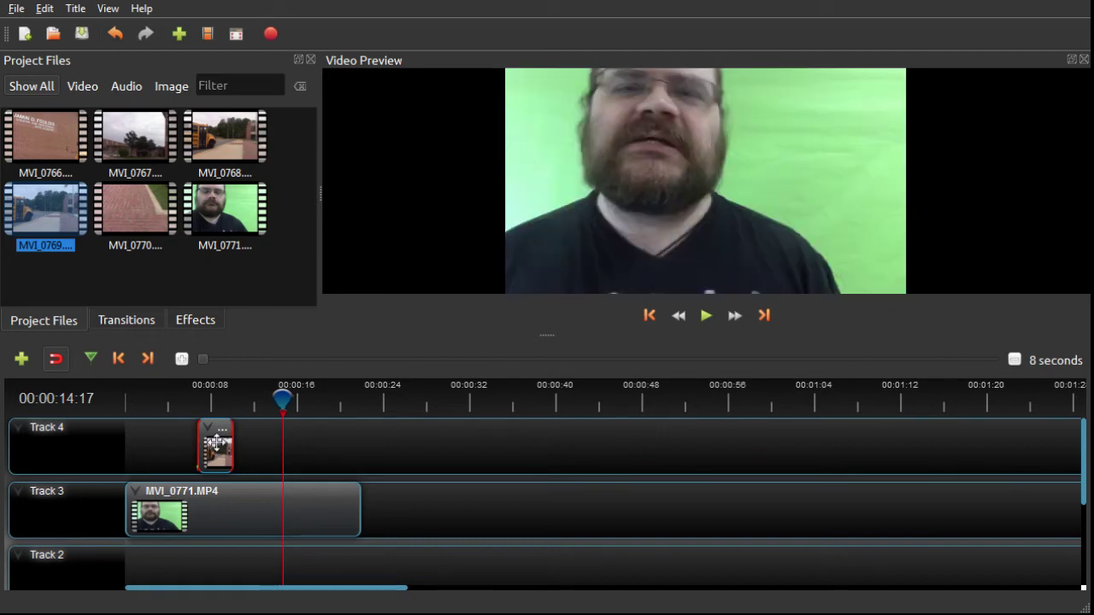
mouse_move(279, 398)
mouse_down()
mouse_move(176, 398)
mouse_move(262, 402)
mouse_up()
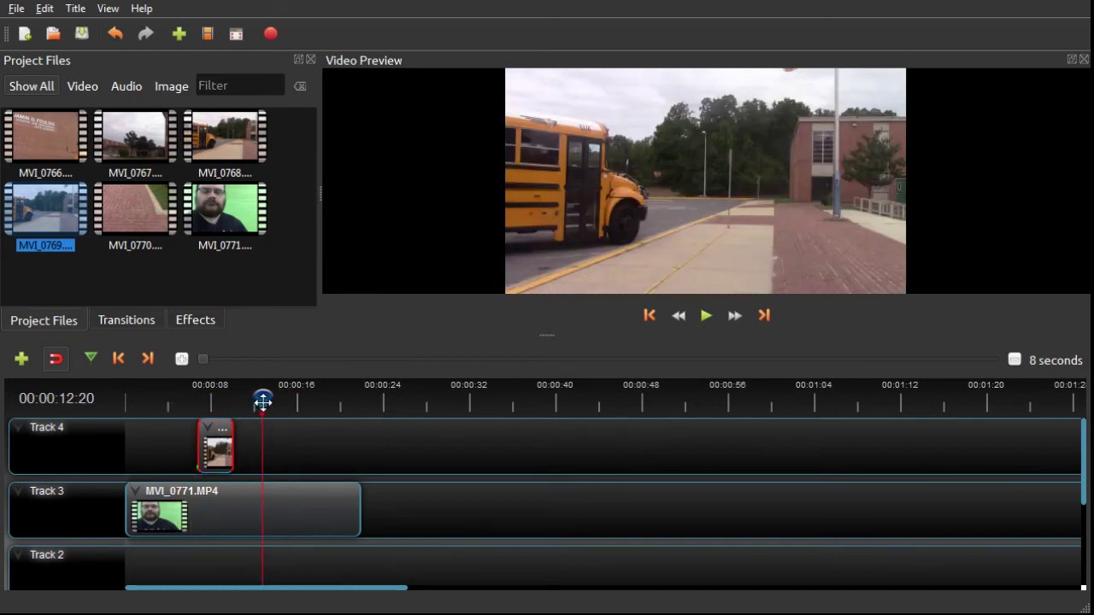
Add MVI_0766 to Track 4, shorten it and align it to the playhead, then add MVI_0770 after it.
click(131, 136)
click(139, 213)
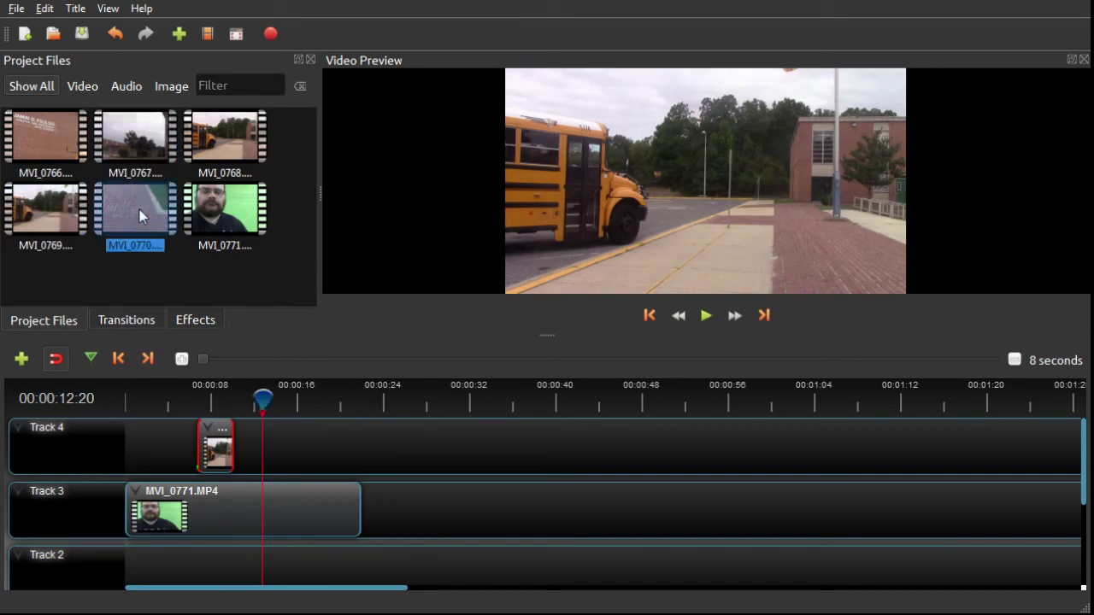
drag(45, 137, 255, 434)
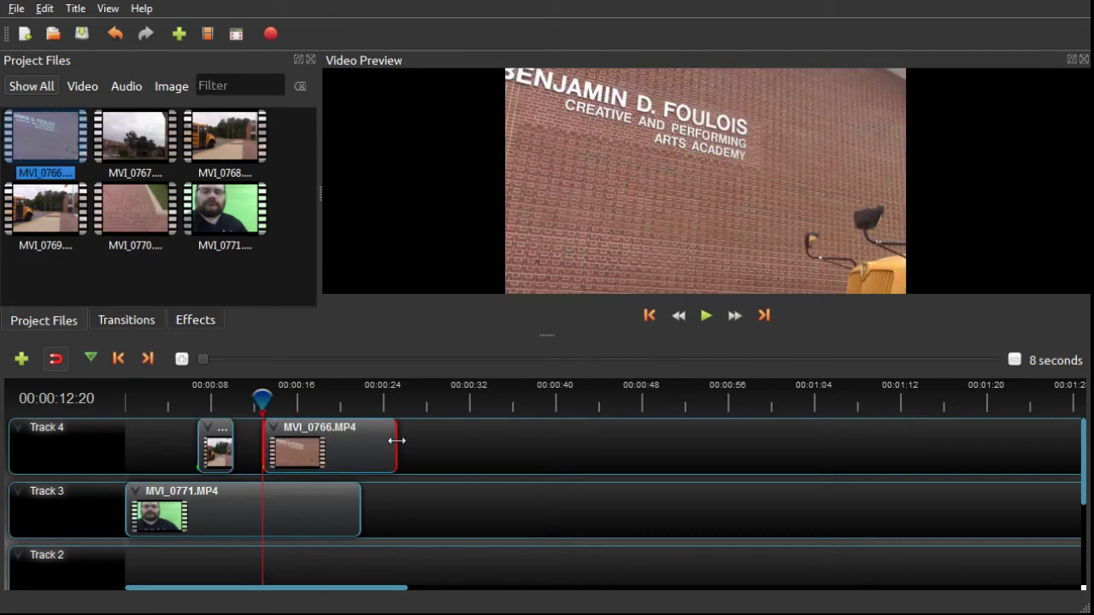
drag(394, 441, 288, 440)
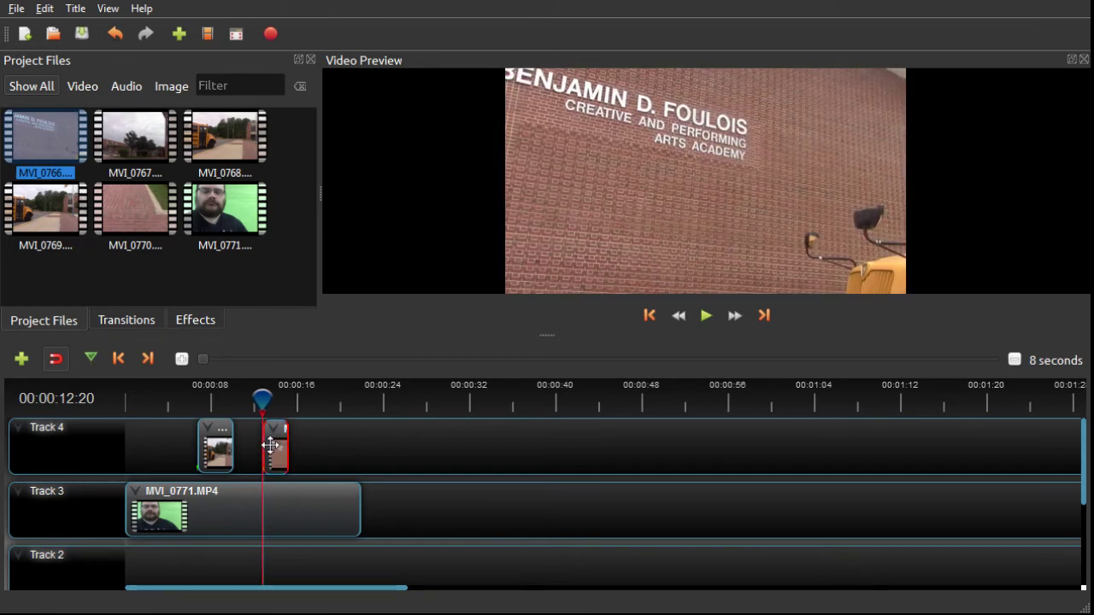
drag(270, 445, 250, 446)
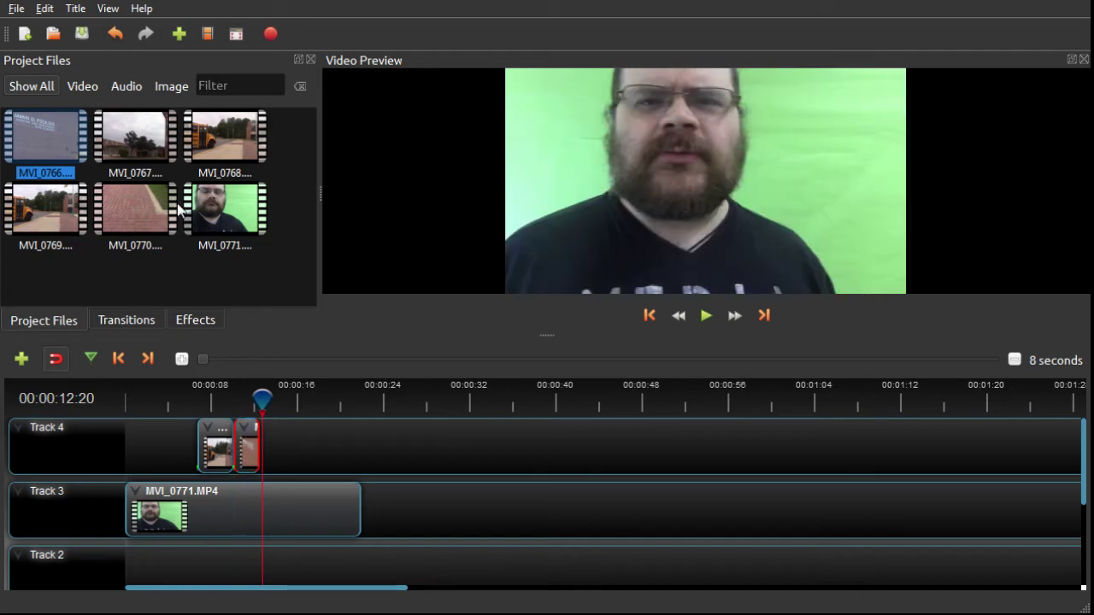
drag(135, 205, 262, 432)
Trim the end off the MVI_0770 clip and scrub the preview to check the cut.
drag(367, 448, 301, 434)
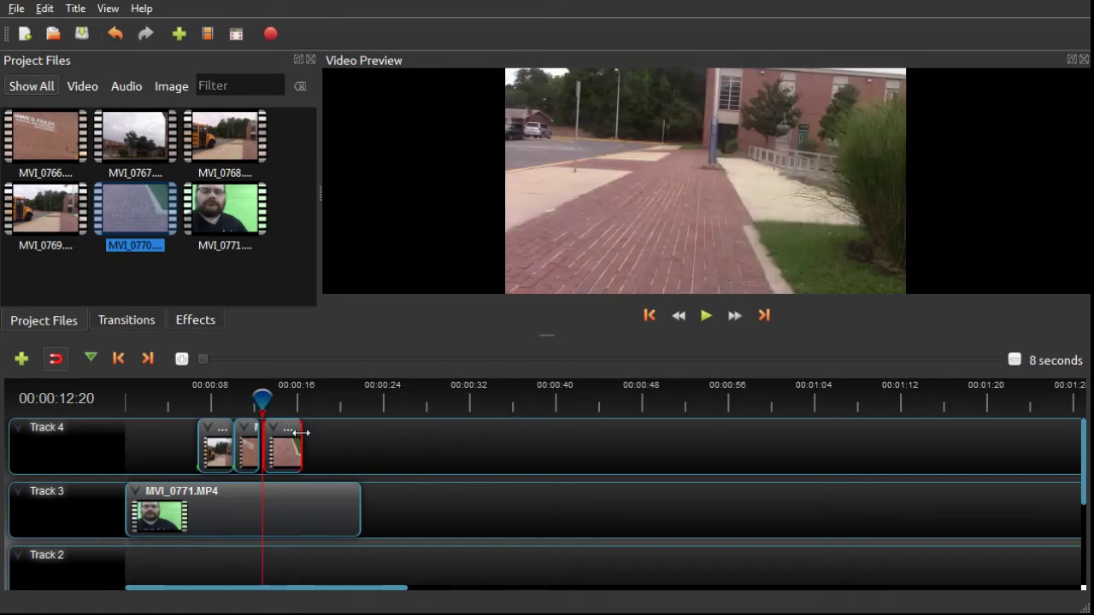
drag(302, 437, 291, 437)
click(225, 398)
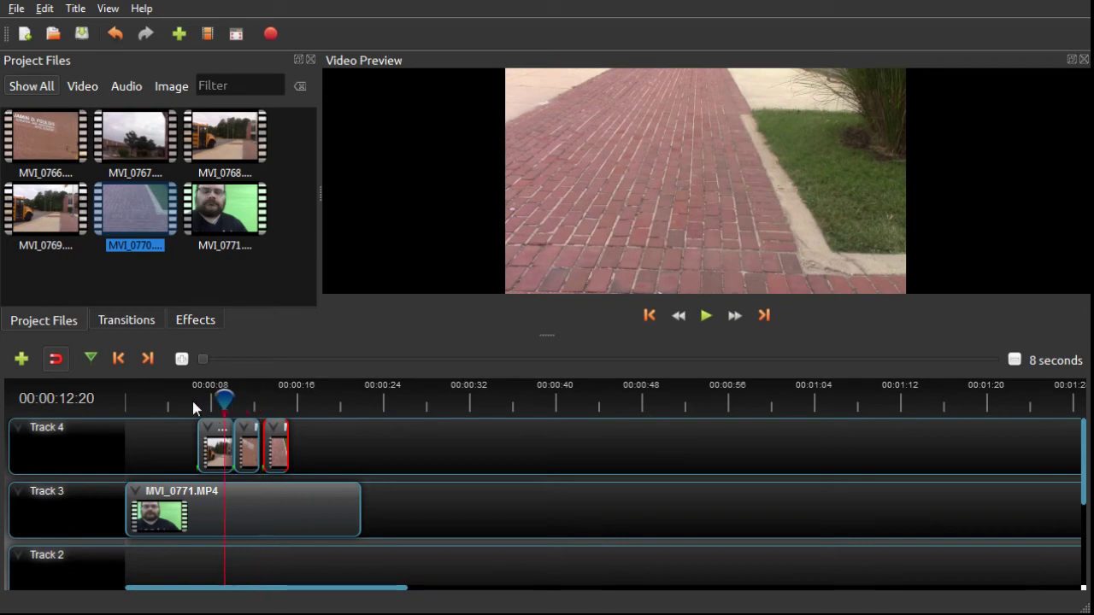
drag(193, 401, 248, 394)
Slide MVI_0770 against the second clip, move the playhead to 00:00:03:08, and select all three Track 4 clips.
drag(275, 437, 271, 438)
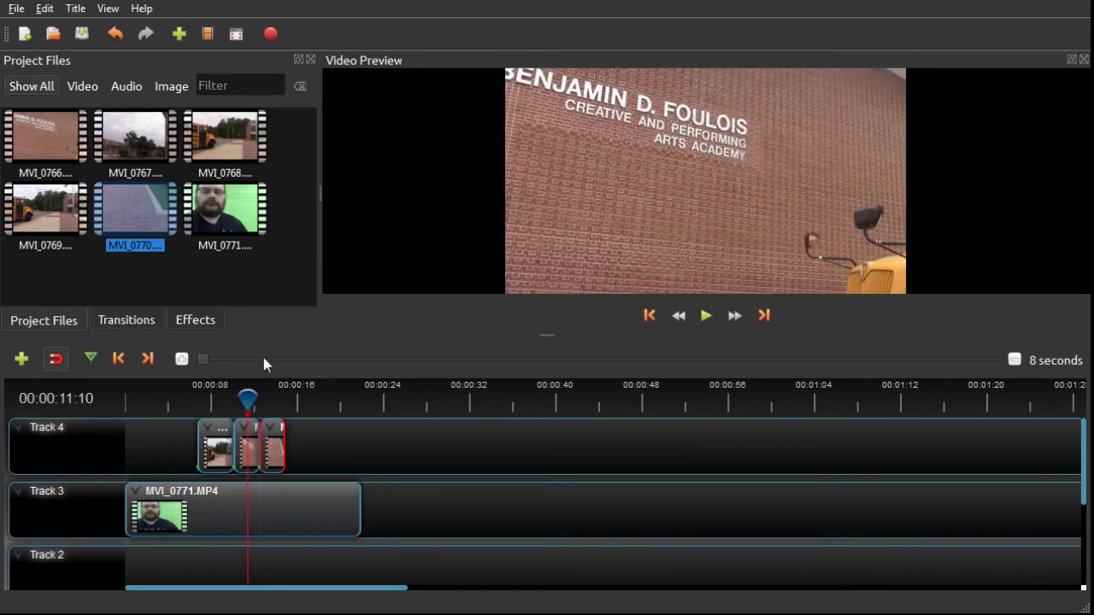
click(184, 398)
drag(184, 398, 160, 398)
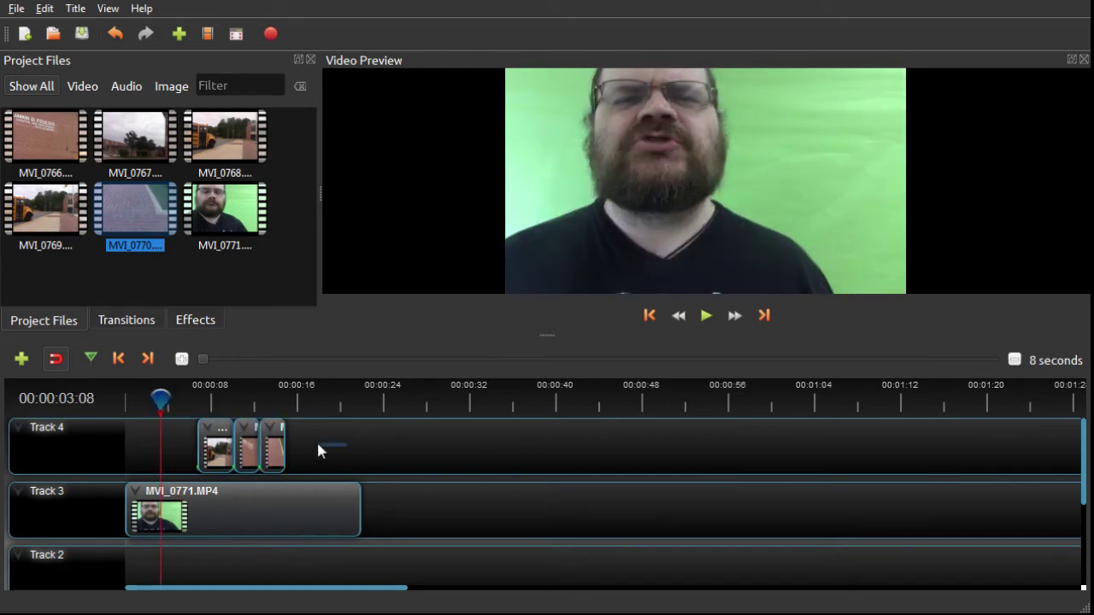
drag(346, 439, 193, 444)
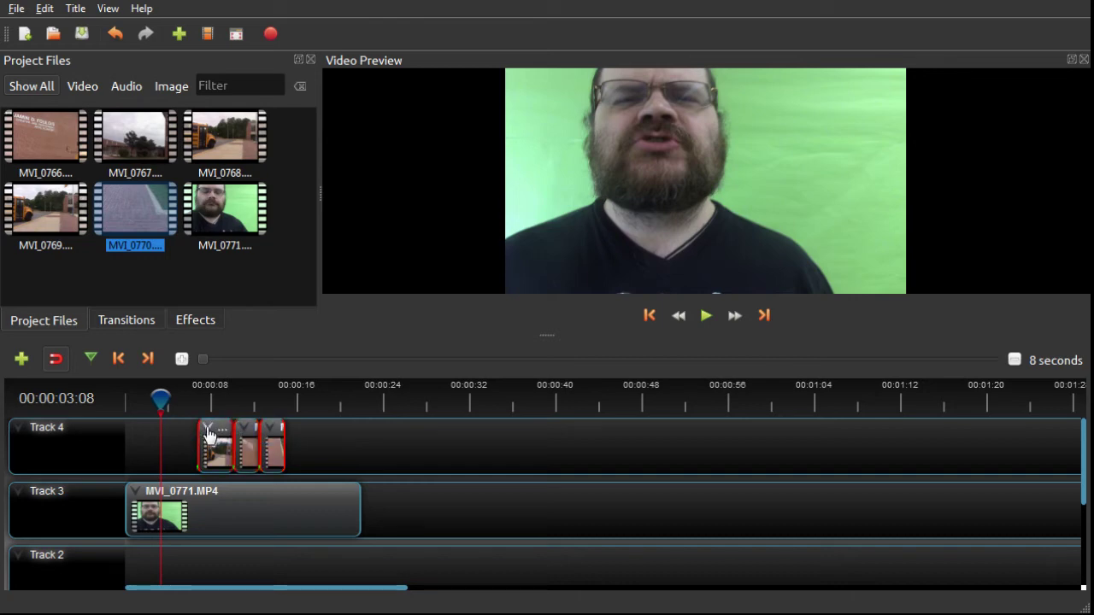
right_click(207, 432)
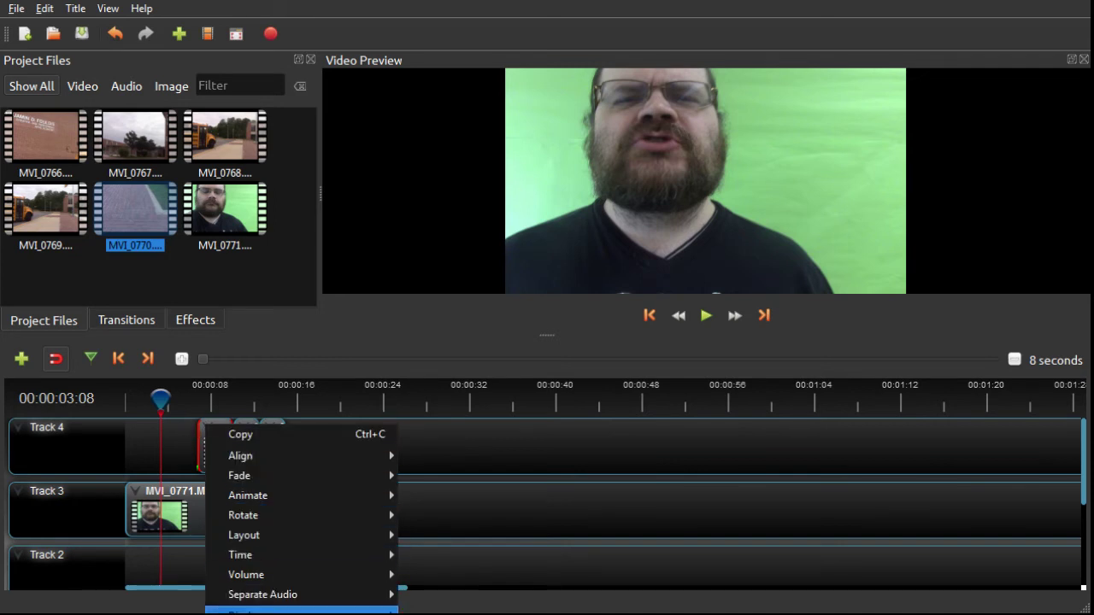
mouse_move(326, 583)
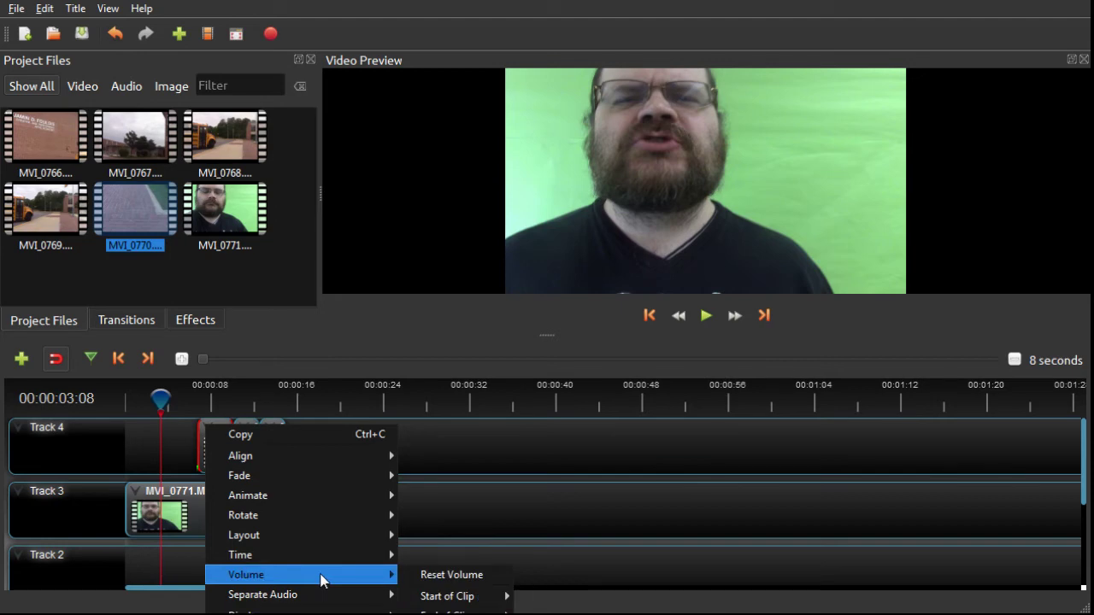
mouse_move(440, 596)
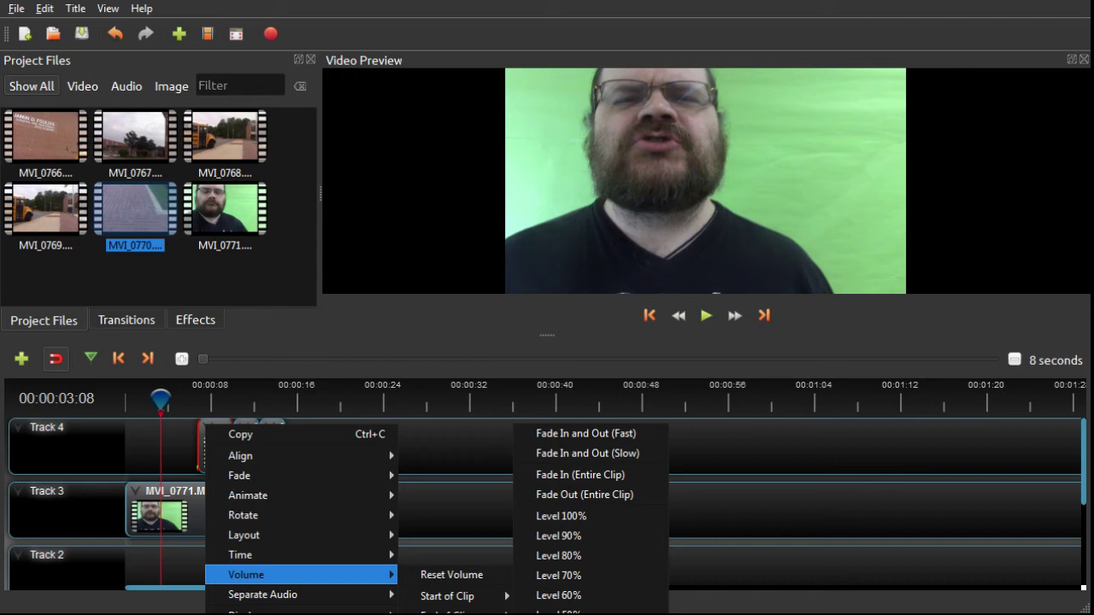
key(Return)
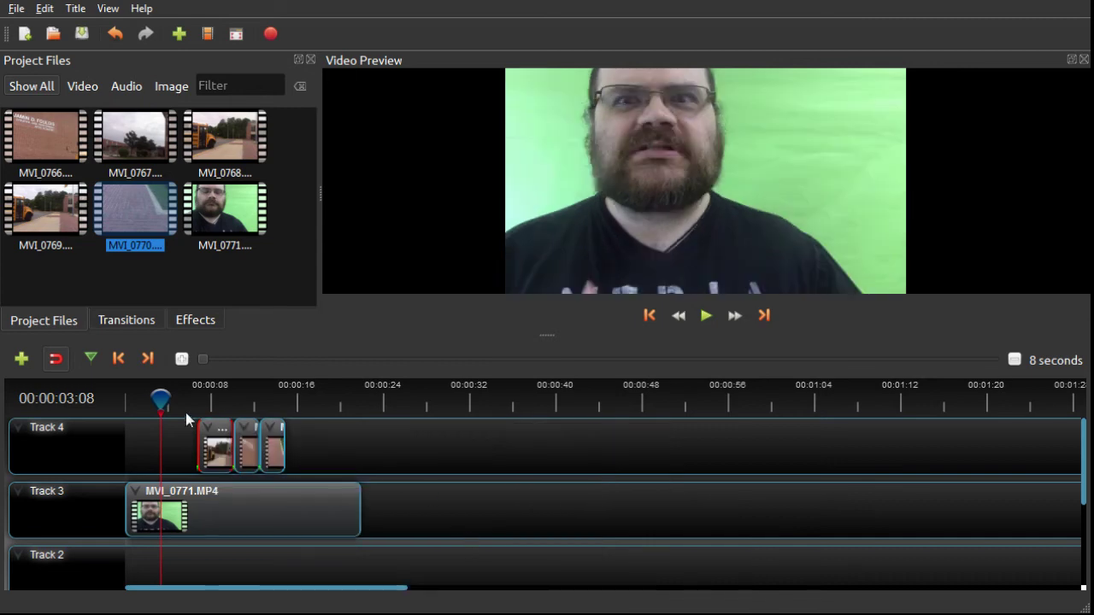
Deselect the B-roll clips and raise the computer's playback volume.
click(295, 440)
mouse_move(150, 402)
mouse_down()
mouse_move(163, 394)
mouse_move(129, 396)
mouse_up()
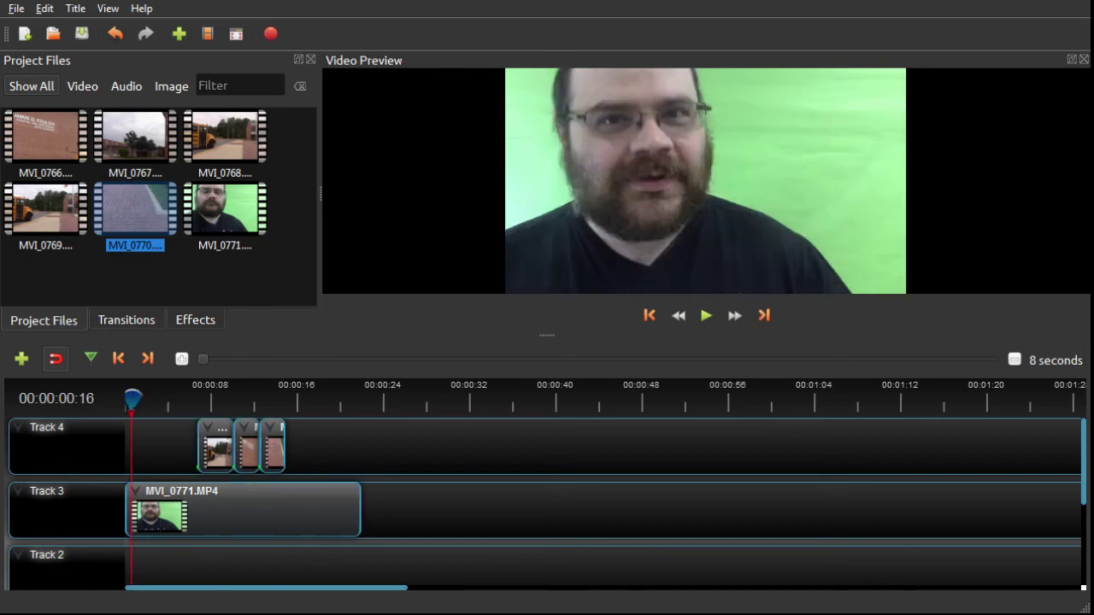
drag(1003, 607, 1004, 577)
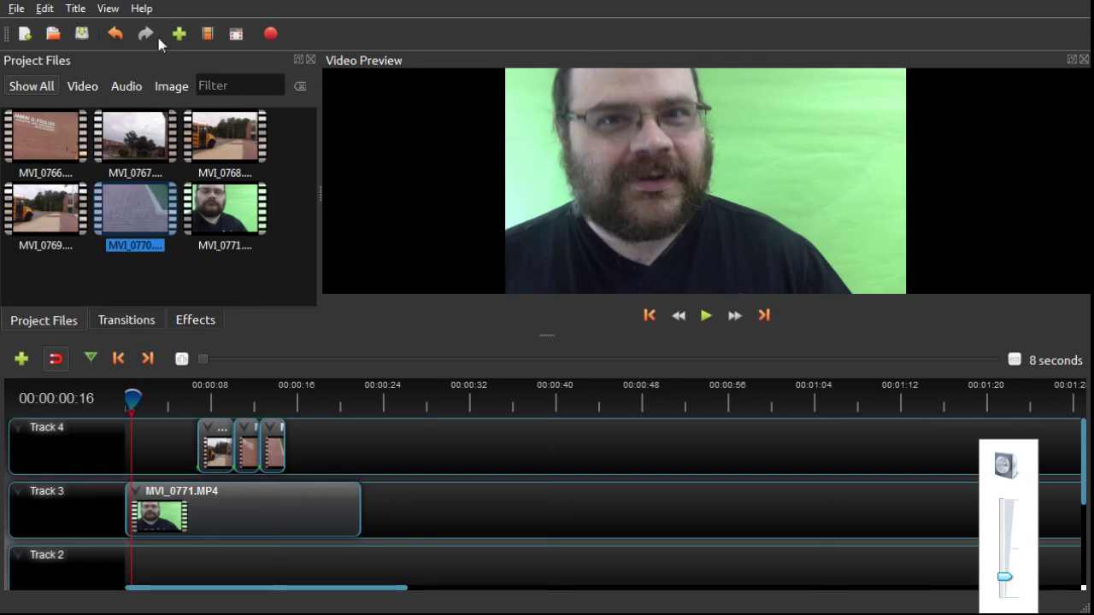
click(467, 469)
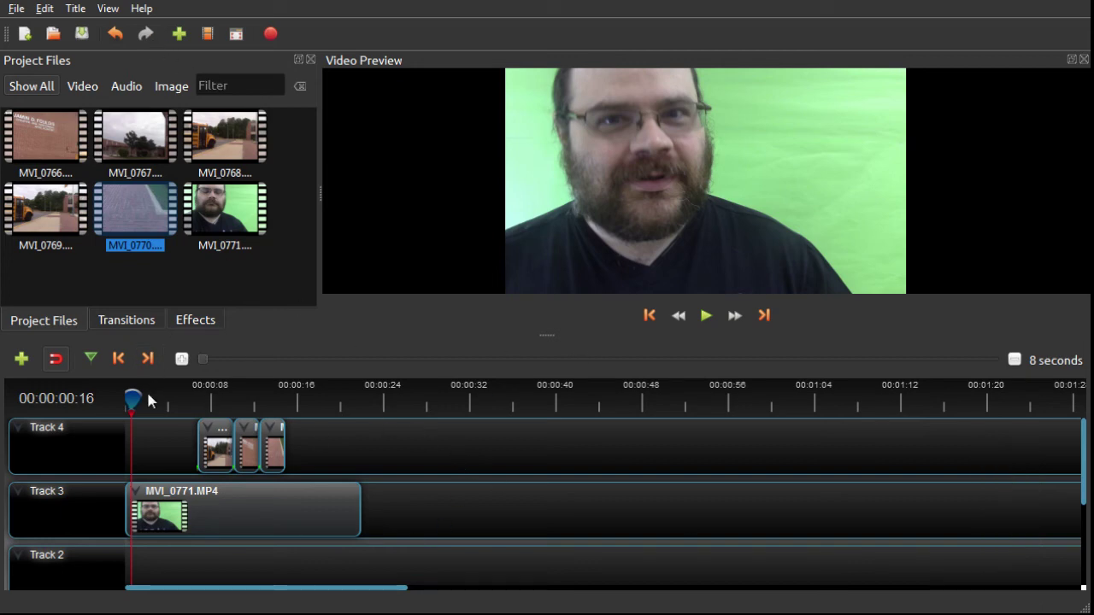
Play the edit from the very start, stopping at 00:00:11:23.
drag(132, 398, 126, 398)
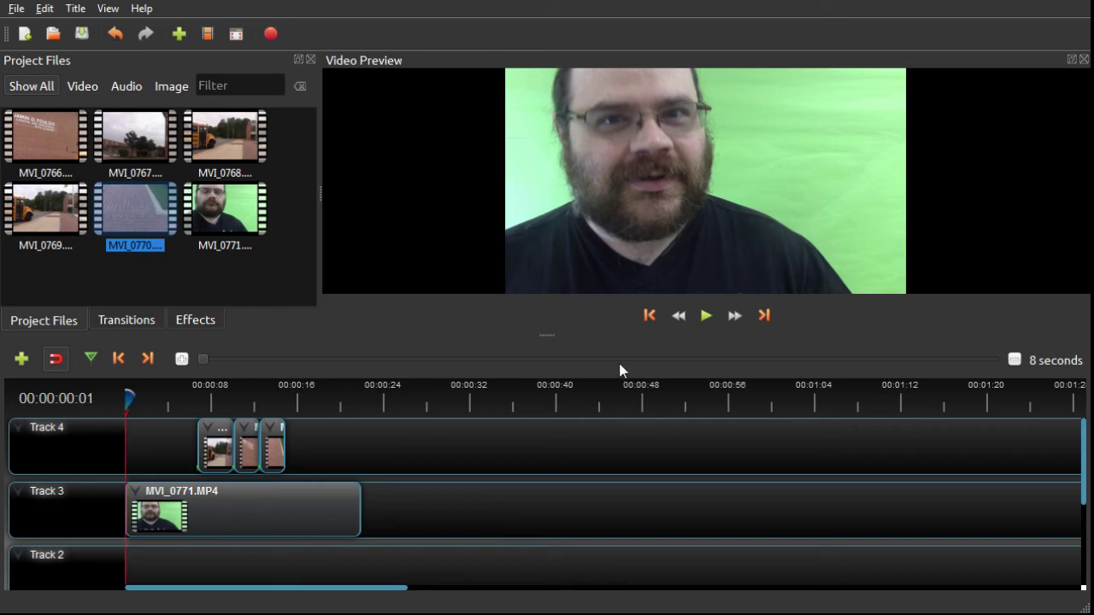
click(709, 314)
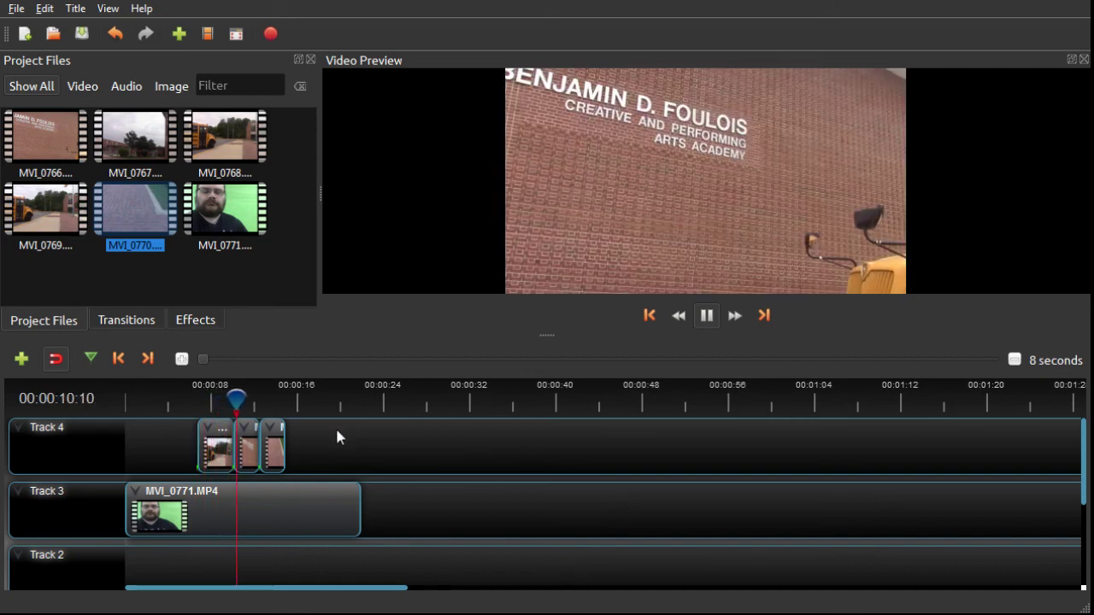
key(space)
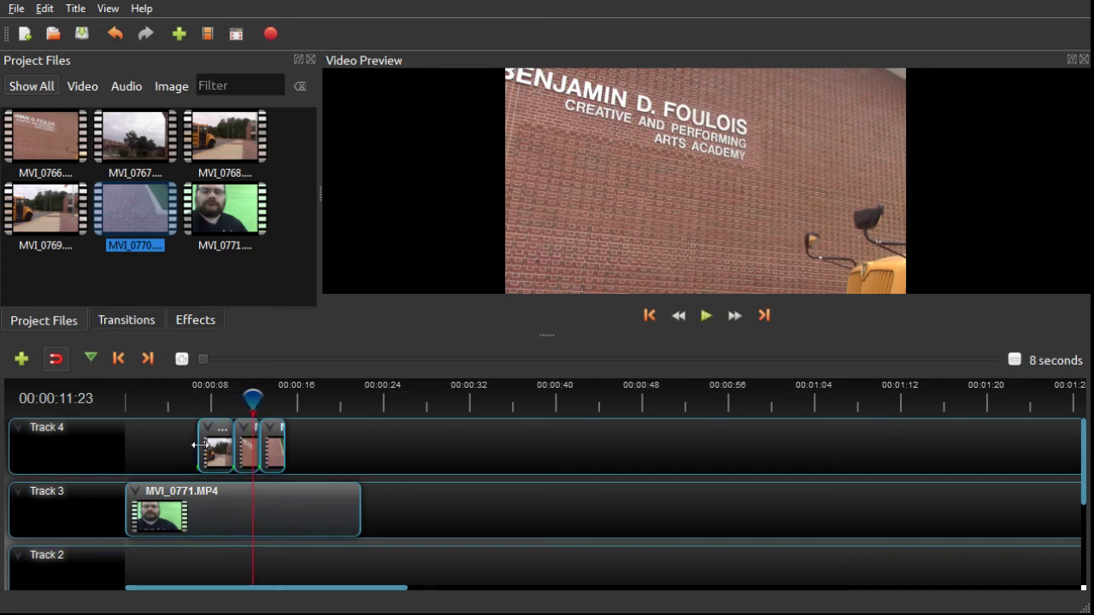
Trim the bus clip's start and shift the Track 4 B-roll clips earlier so they sit tighter.
drag(198, 444, 179, 445)
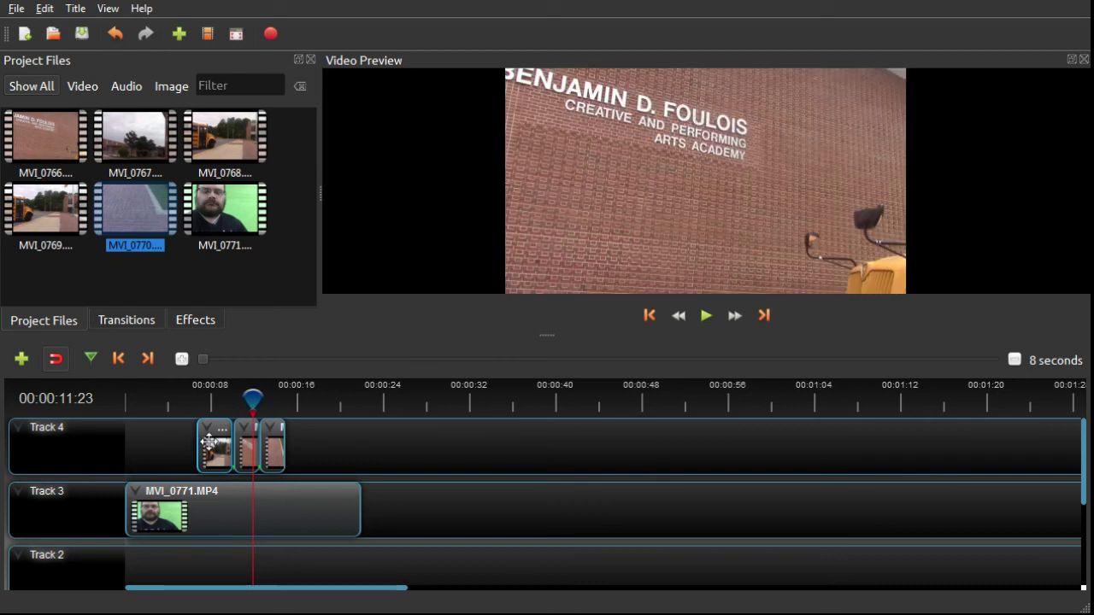
drag(232, 445, 264, 444)
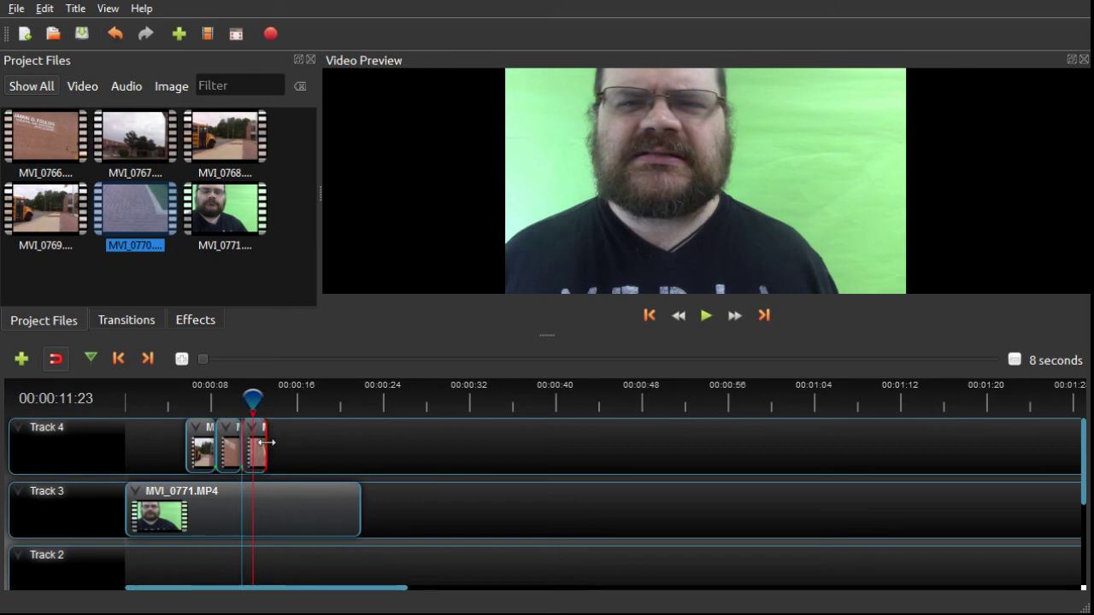
Play the B-roll section from about 00:00:04:14 and stop after the cutaways.
click(176, 399)
key(space)
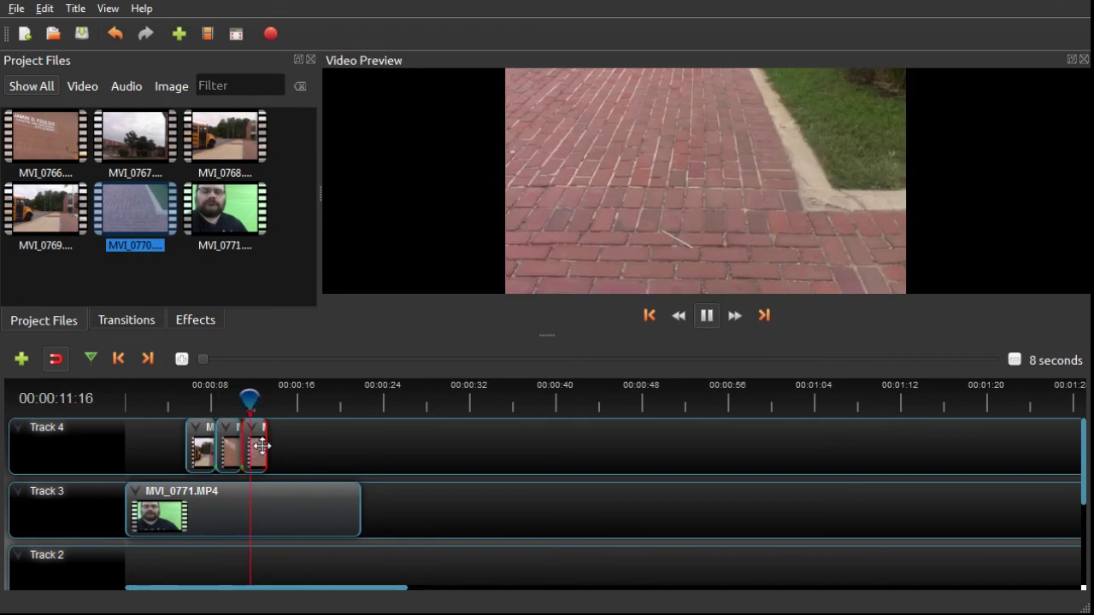
key(space)
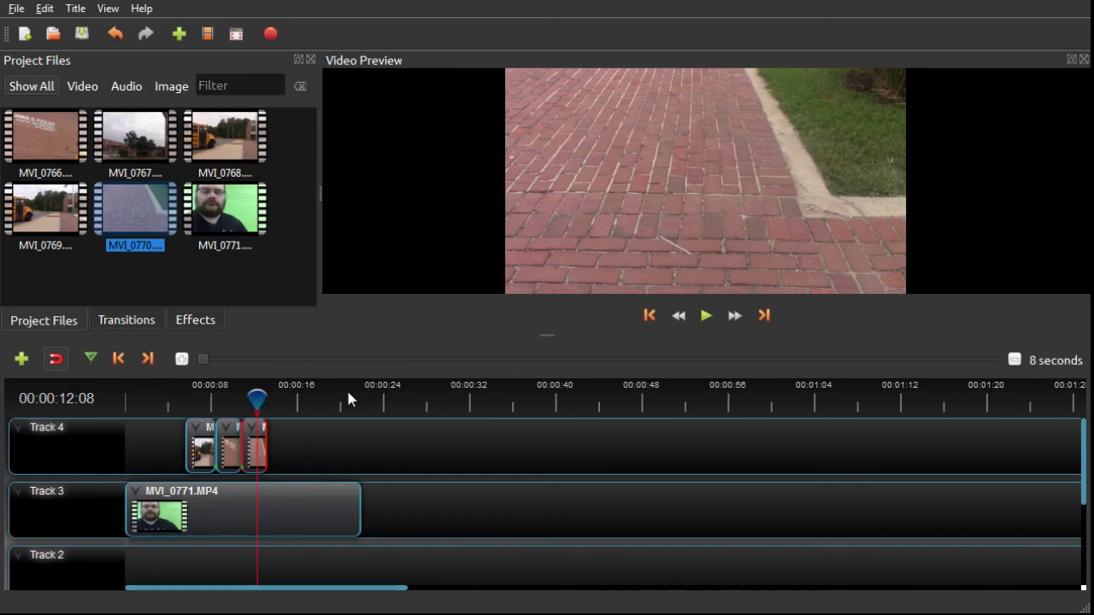
click(193, 391)
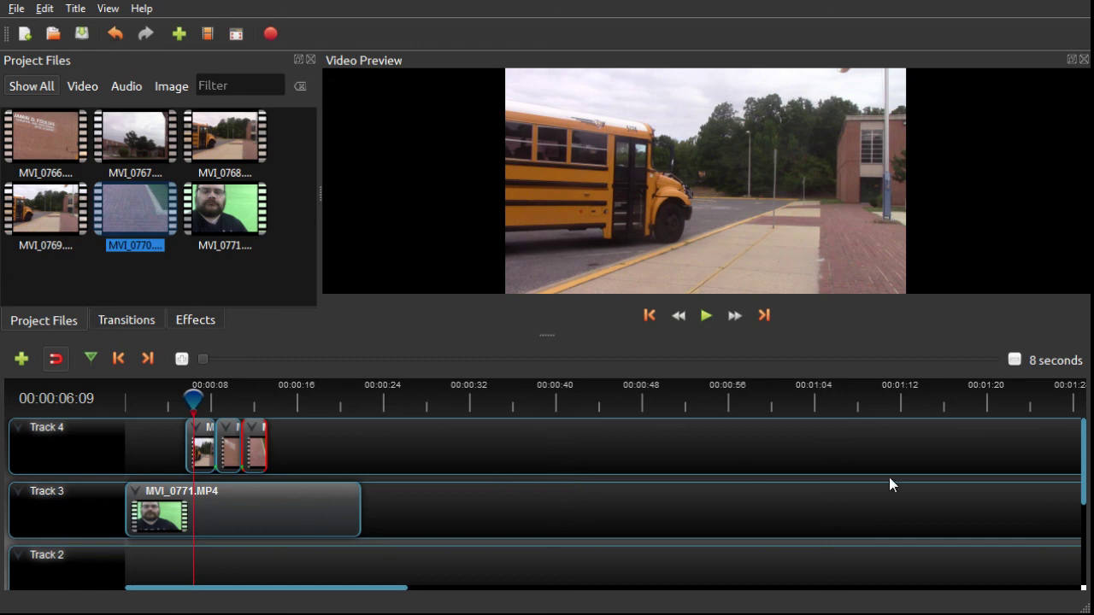
scroll(546, 498, down, 2)
scroll(518, 493, up, 2)
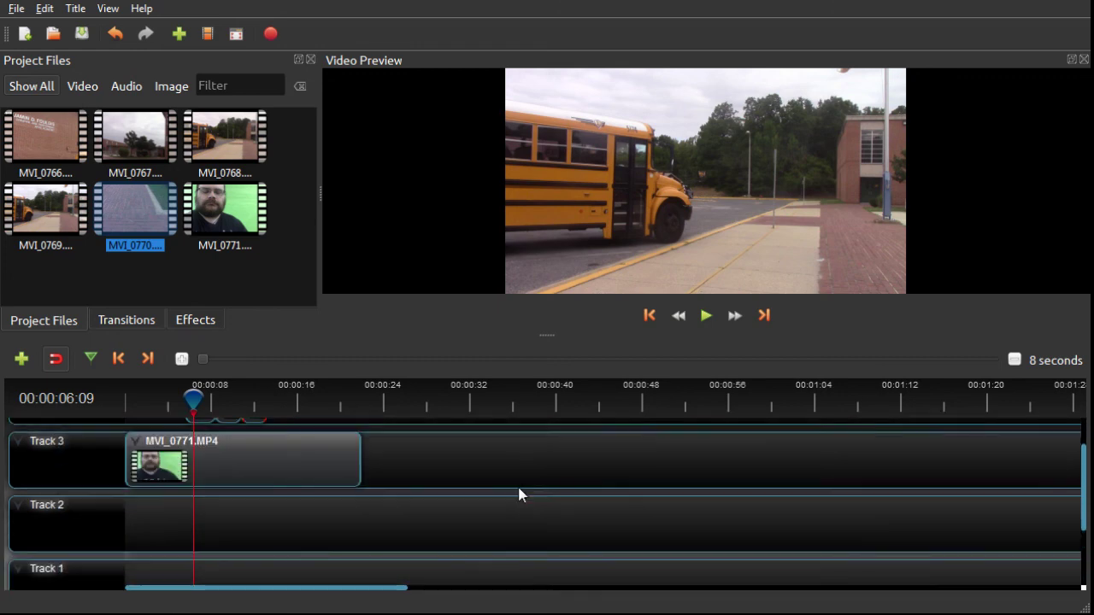
mouse_move(195, 394)
mouse_down()
mouse_move(180, 396)
mouse_move(204, 398)
mouse_up()
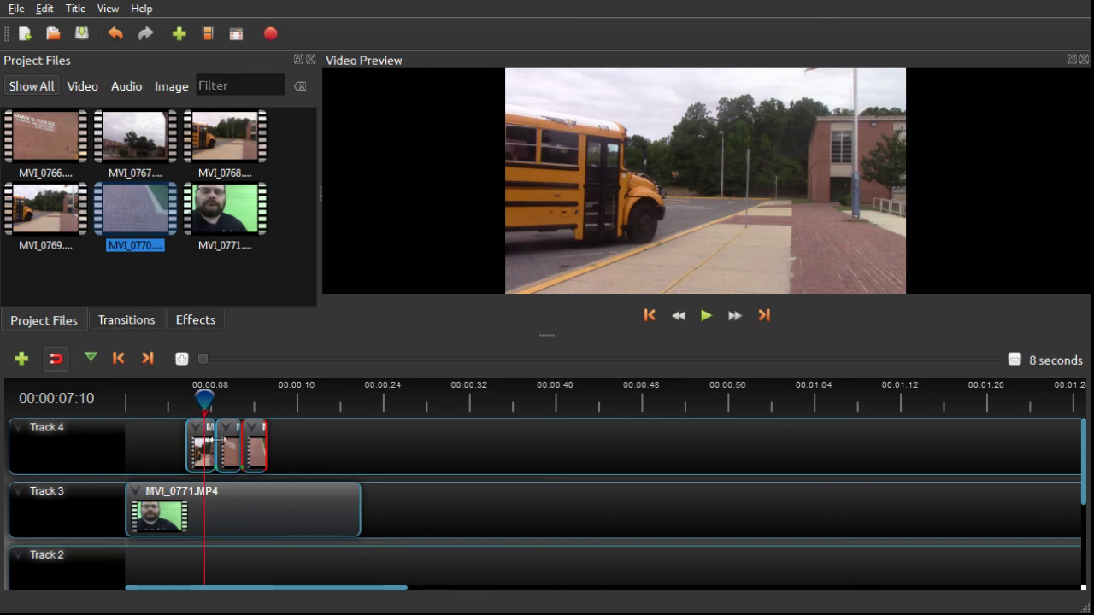
drag(200, 396, 228, 404)
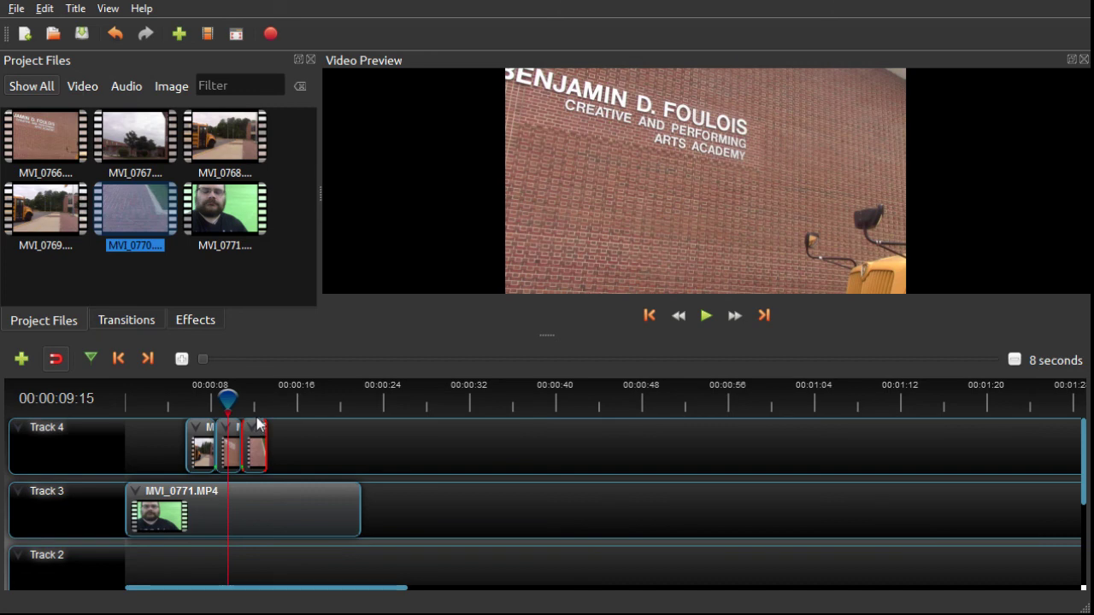